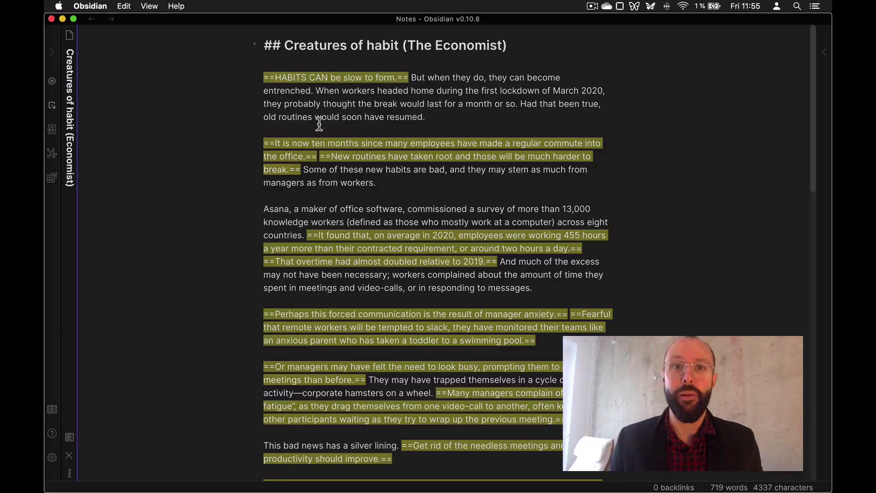
Scroll through the Creatures of habit (Economist) article to review its highlighted sentences
{"action": "left_click", "coordinate": [448, 102]}
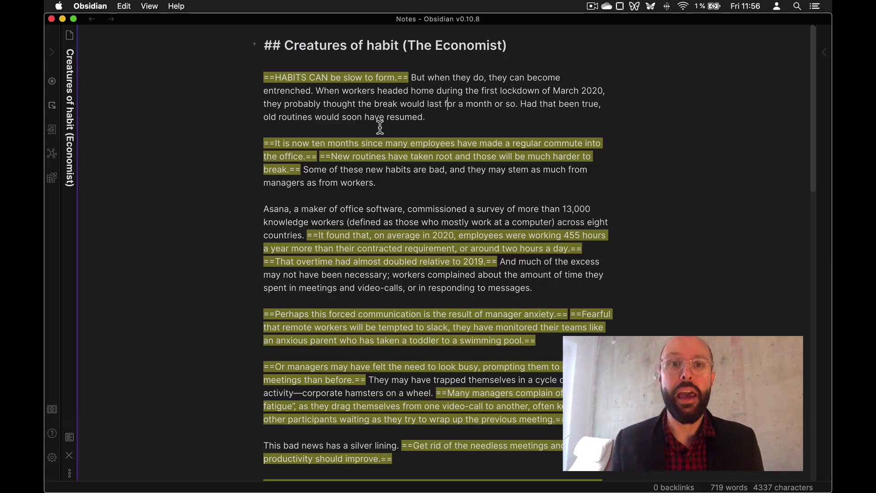
{"action": "left_click", "coordinate": [386, 143]}
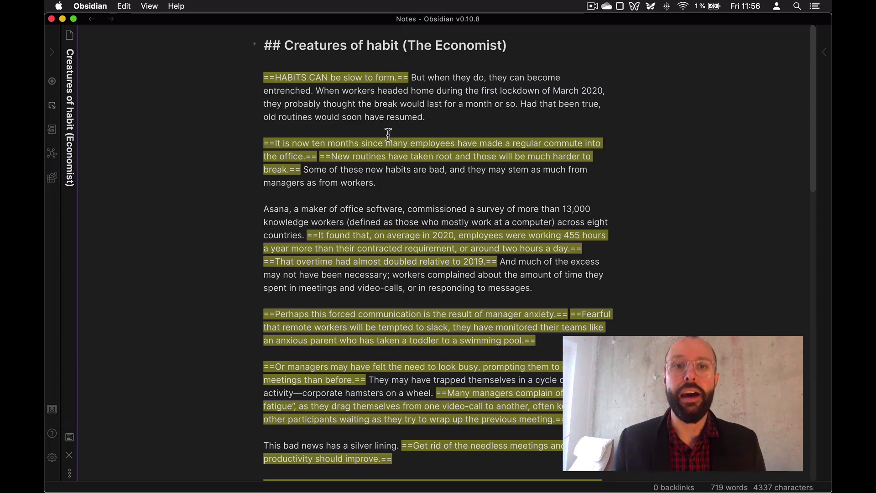
{"action": "scroll", "coordinate": [389, 146], "scroll_direction": "down", "scroll_amount": 1}
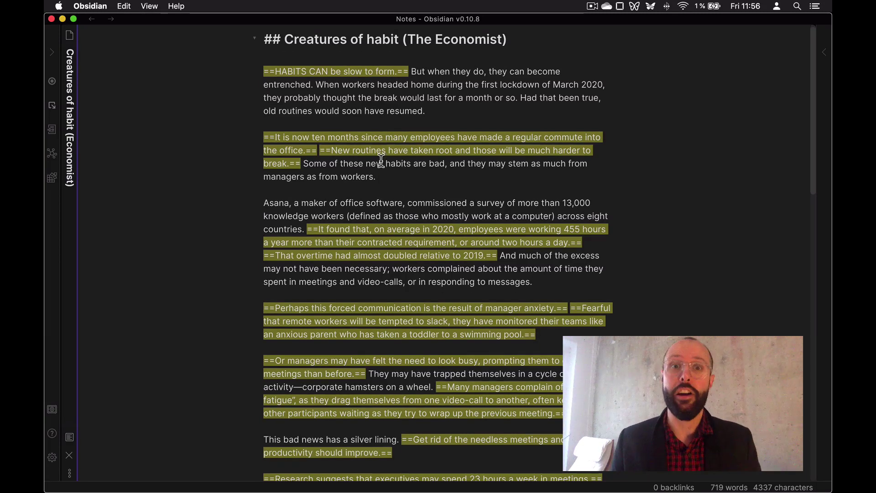
{"action": "scroll", "coordinate": [363, 227], "scroll_direction": "down", "scroll_amount": 3}
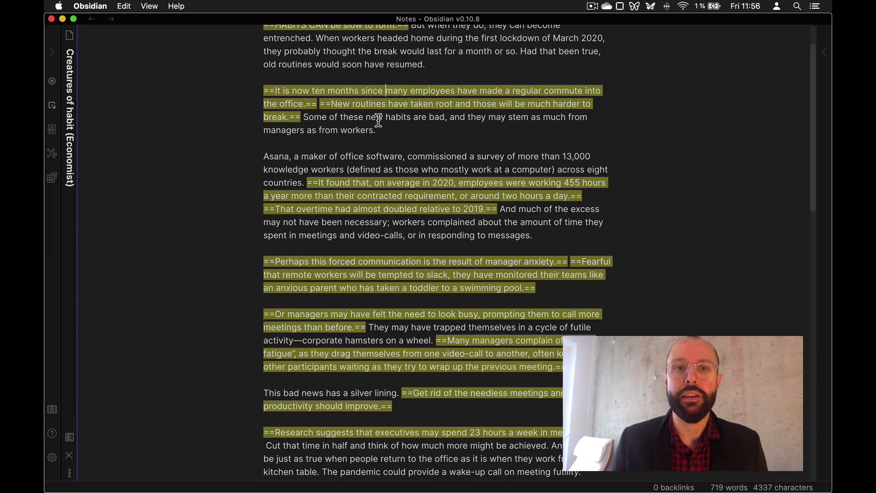
{"action": "scroll", "coordinate": [416, 195], "scroll_direction": "down", "scroll_amount": 1}
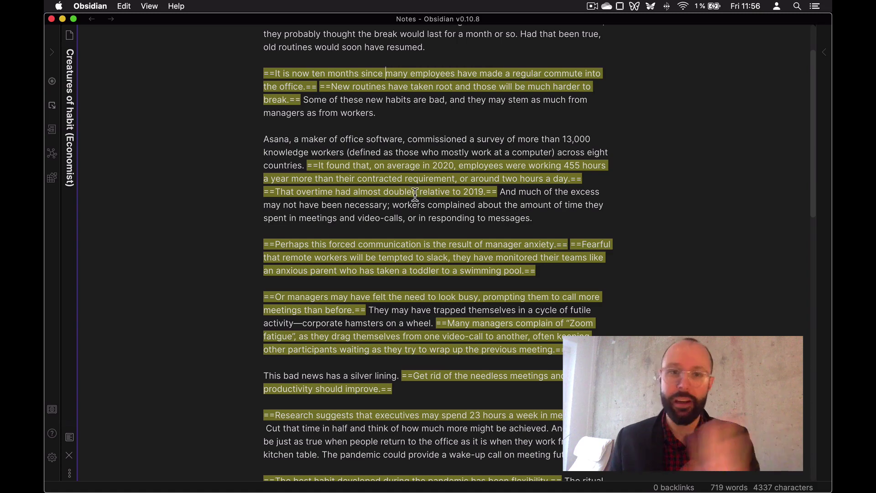
Explode the article's highlights into linked atomic notes with Extract Highlights and open one of them
{"action": "left_click", "coordinate": [458, 166]}
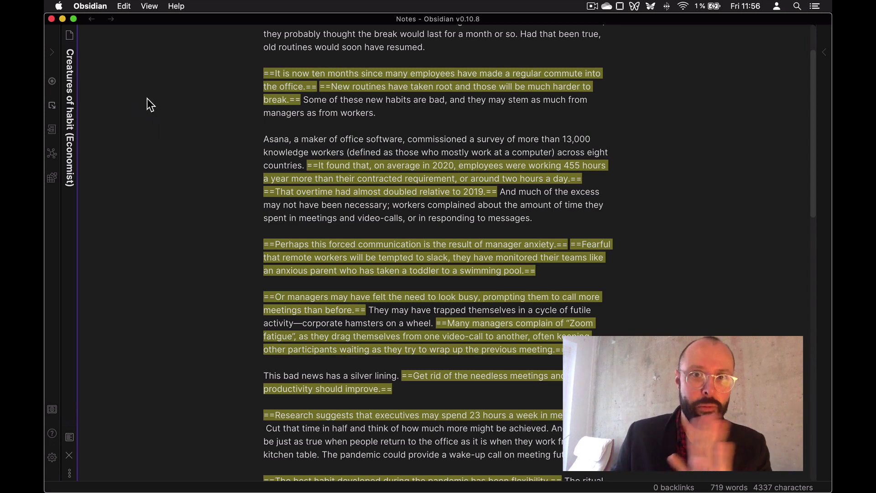
{"action": "left_click", "coordinate": [53, 84]}
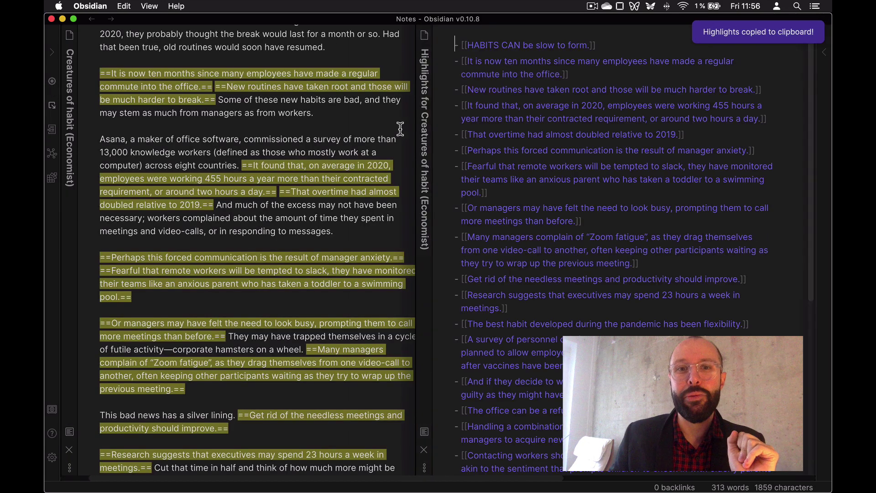
{"action": "left_click", "coordinate": [226, 73]}
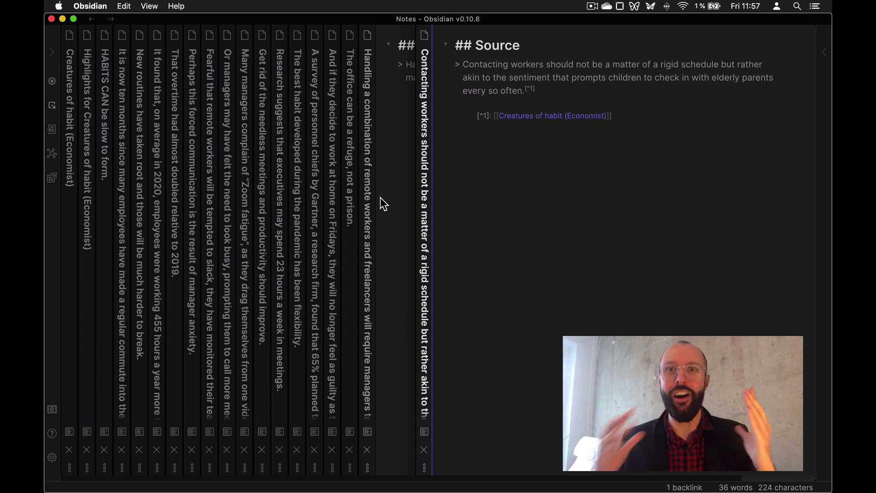
Open the article, its highlights list, then the slow-to-form, ten-months, new-routines and 455-extra-hours notes
{"action": "left_click", "coordinate": [66, 109]}
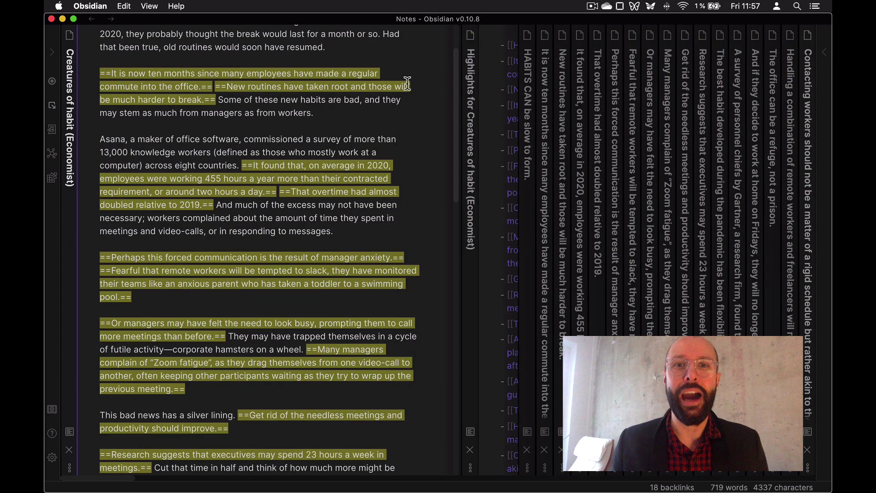
{"action": "left_click", "coordinate": [464, 70]}
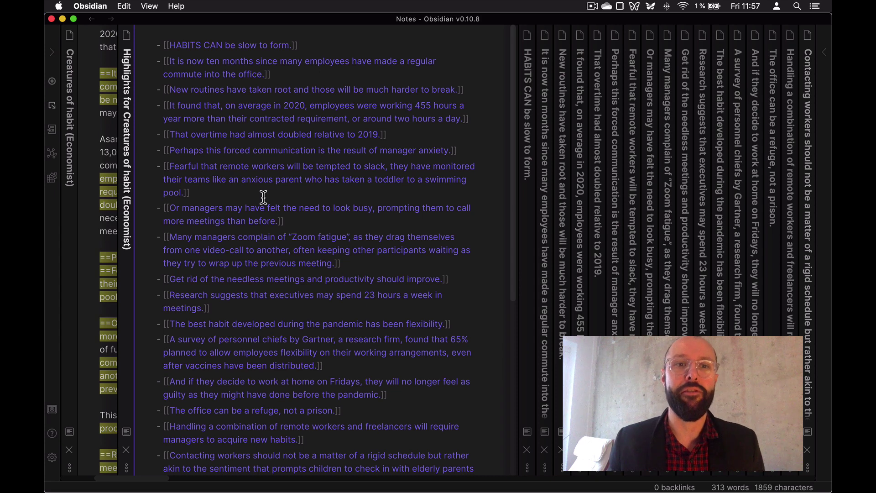
{"action": "left_click", "coordinate": [525, 123]}
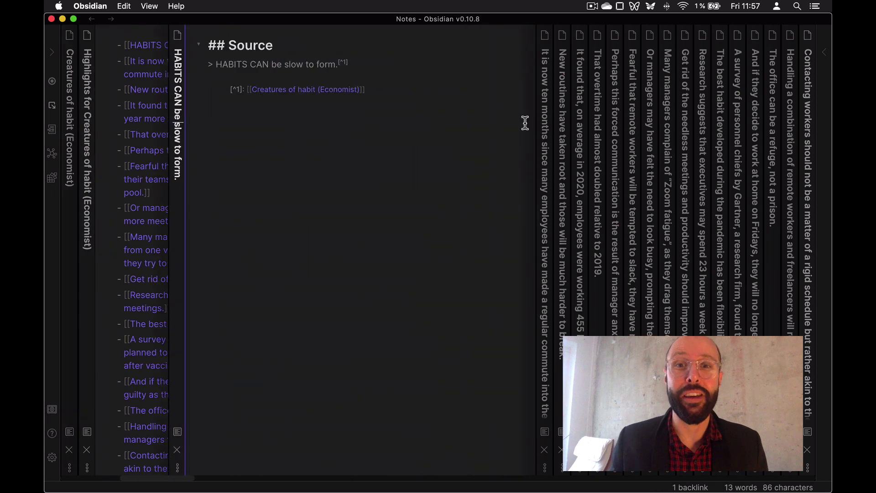
{"action": "left_click", "coordinate": [549, 112]}
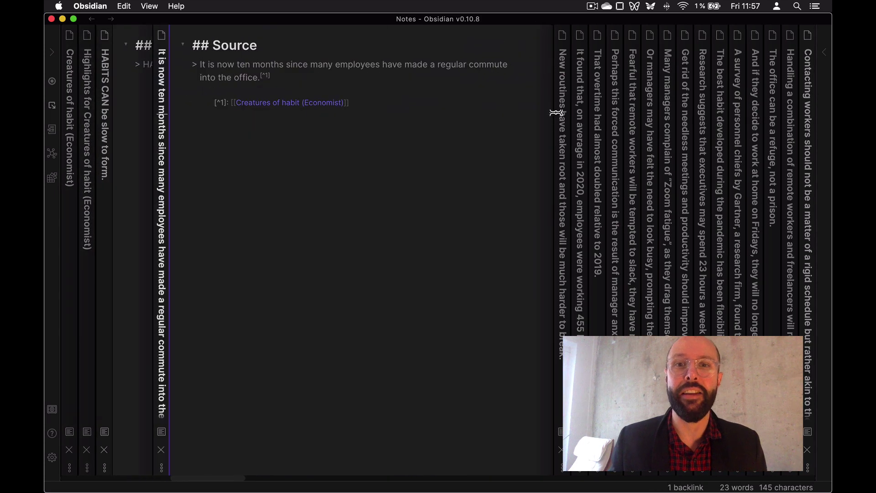
{"action": "left_click", "coordinate": [554, 112]}
{"action": "left_click", "coordinate": [580, 112]}
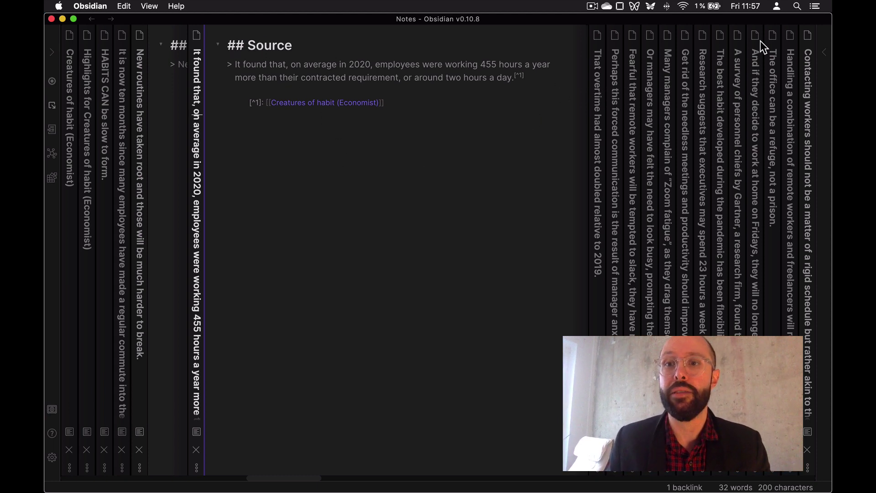
Above ## Source in the overtime note, paraphrase that people worked twice as much overtime as in 2019
{"action": "left_click", "coordinate": [599, 98]}
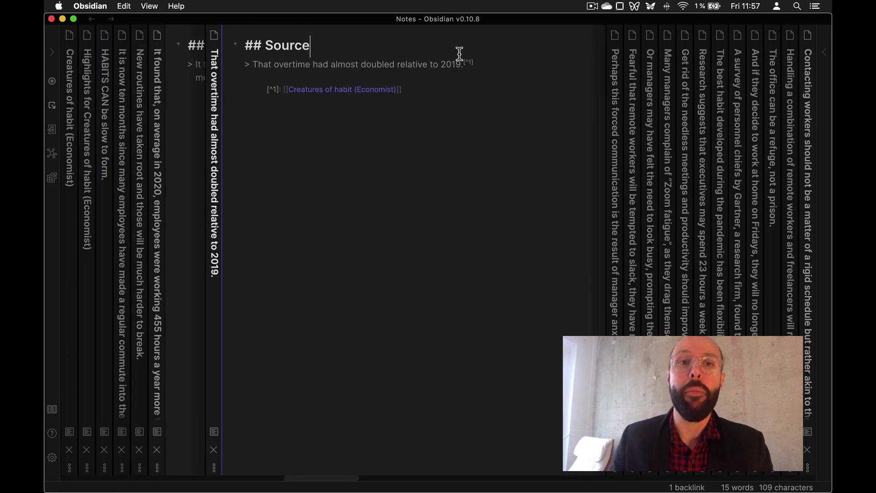
{"action": "key", "text": "super+Left"}
{"action": "key", "text": "Return"}
{"action": "key", "text": "Return"}
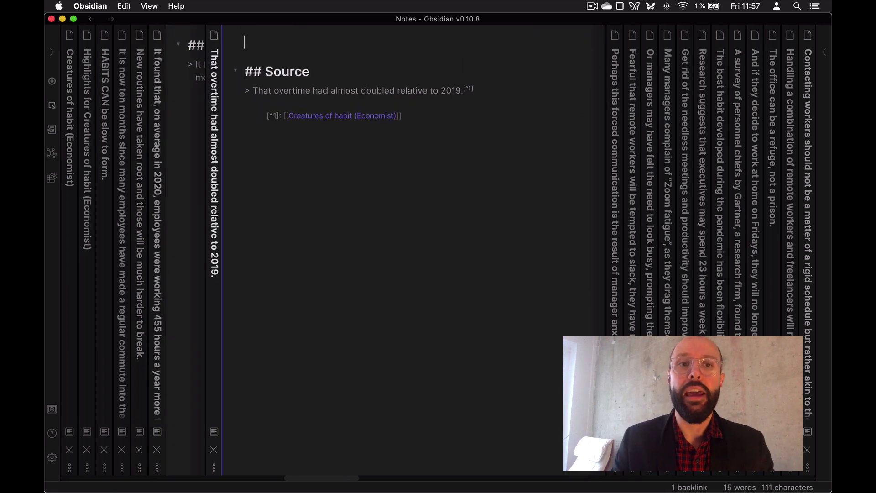
{"action": "key", "text": "shift+Down"}
{"action": "key", "text": "shift+Left"}
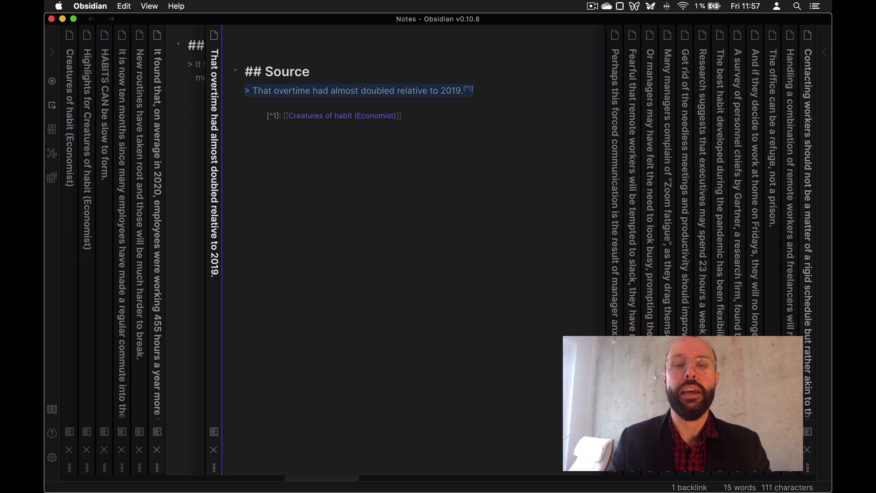
{"action": "key", "text": "Left"}
{"action": "key", "text": "shift+Down"}
{"action": "key", "text": "shift+Left"}
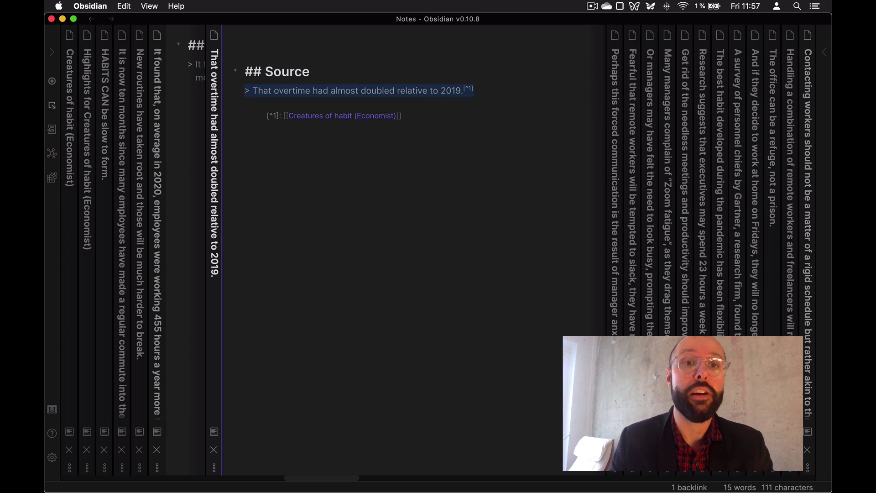
{"action": "key", "text": "Left"}
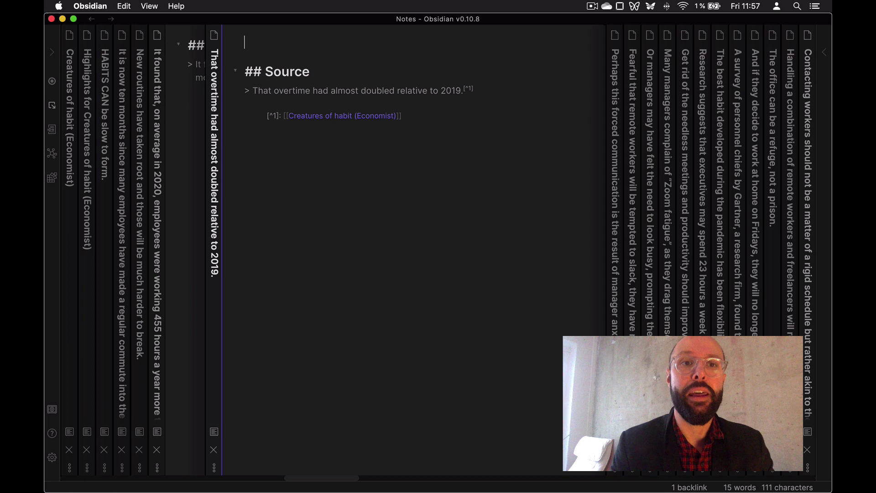
{"action": "type", "text": "the "}
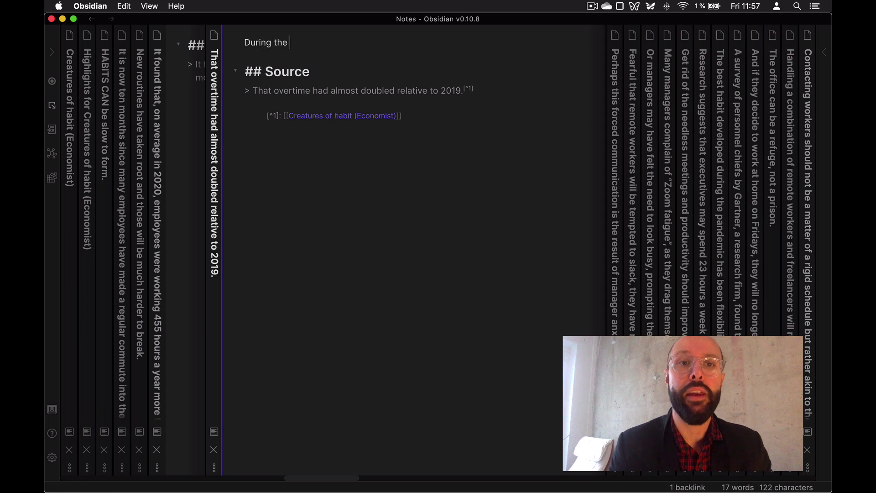
{"action": "type", "text": "pandemic, people have worked"}
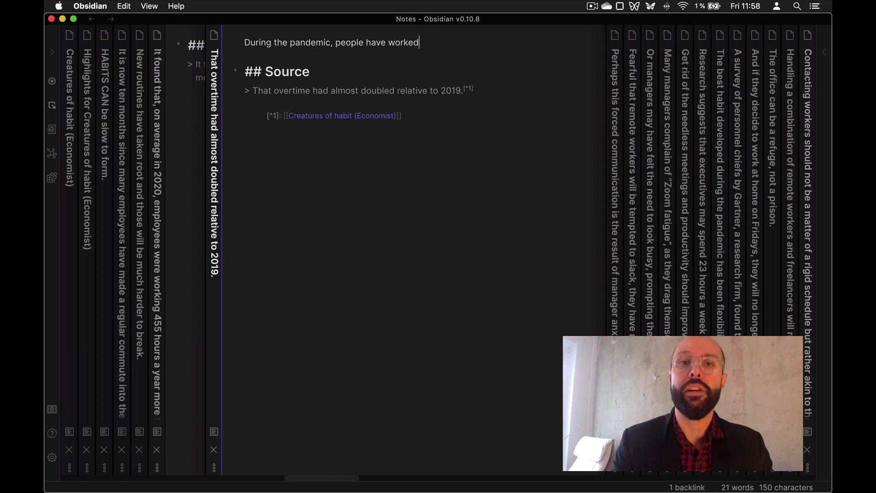
{"action": "type", "text": " overtime "}
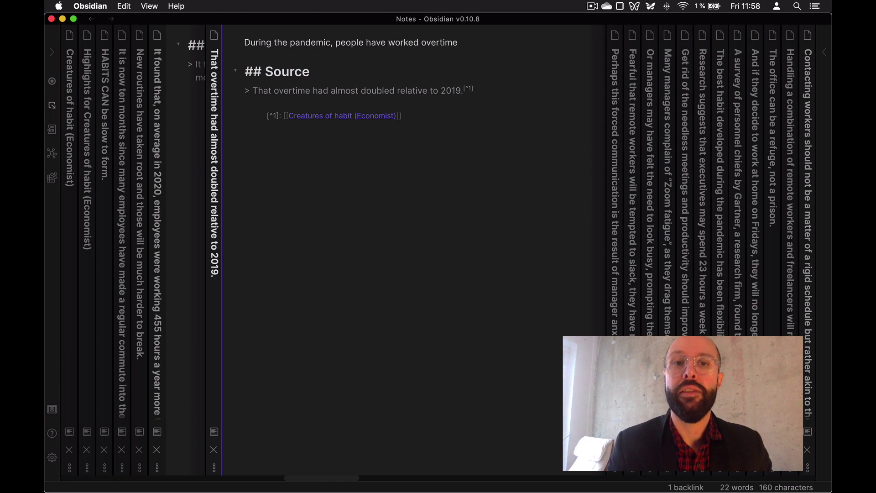
{"action": "type", "text": "twice as "}
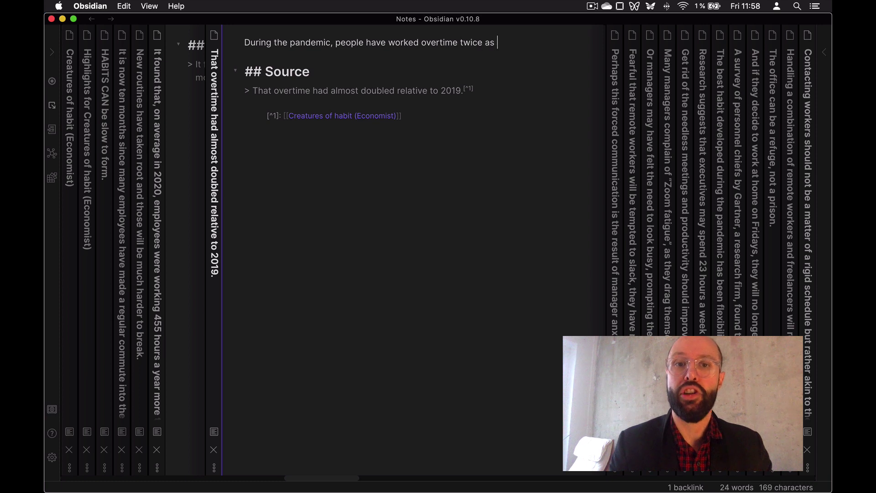
{"action": "type", "text": "much as in 2019."}
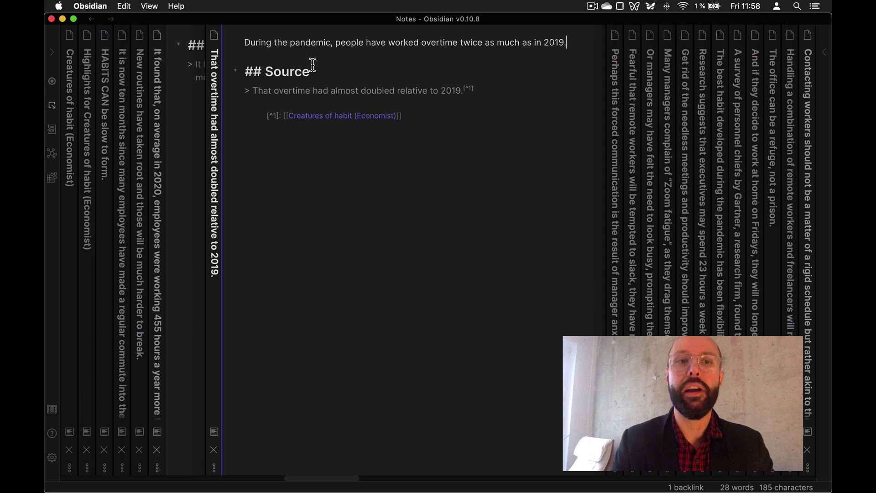
Add a '## Related' heading with an empty '-' bullet below the paraphrase
{"action": "key", "text": "Return"}
{"action": "key", "text": "Return"}
{"action": "type", "text": "## Rel"}
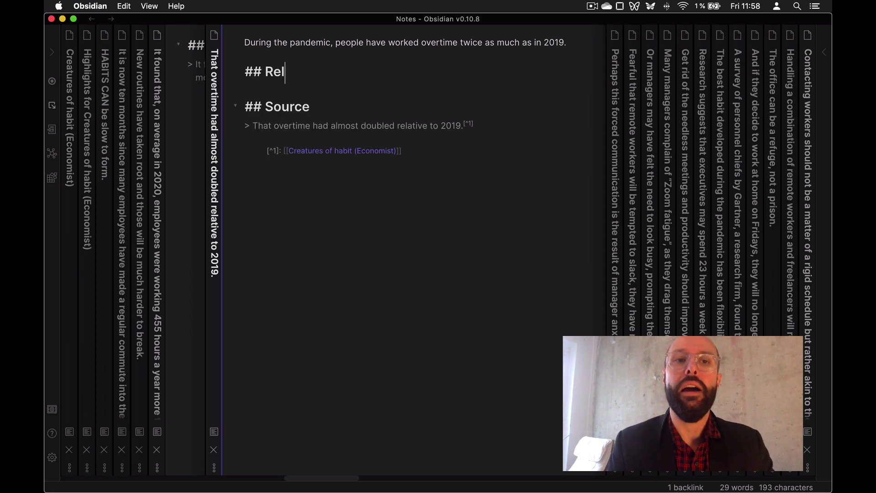
{"action": "type", "text": "ated"}
{"action": "key", "text": "Return"}
{"action": "type", "text": "- ..."}
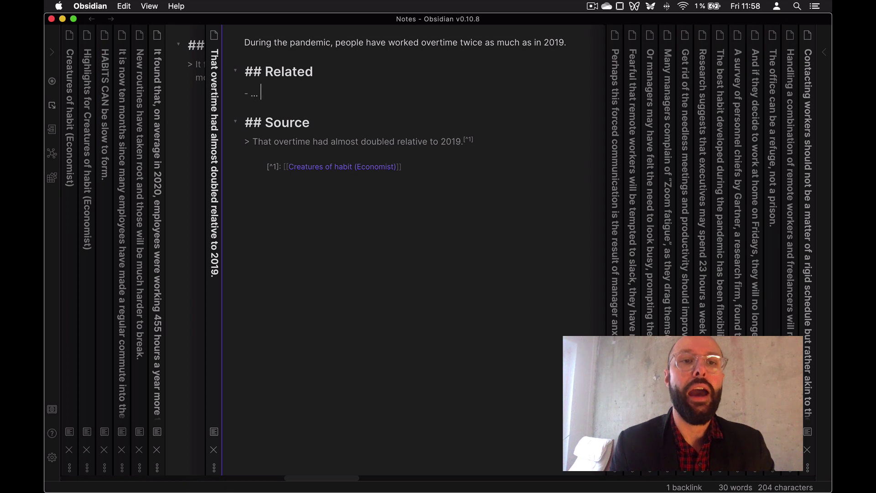
Delete the '## Related' heading and its bullet from the overtime note
{"action": "key", "text": "BackSpace"}
{"action": "key", "text": "BackSpace"}
{"action": "key", "text": "BackSpace"}
{"action": "key", "text": "BackSpace"}
{"action": "key", "text": "BackSpace"}
{"action": "key", "text": "BackSpace"}
{"action": "key", "text": "shift+Up"}
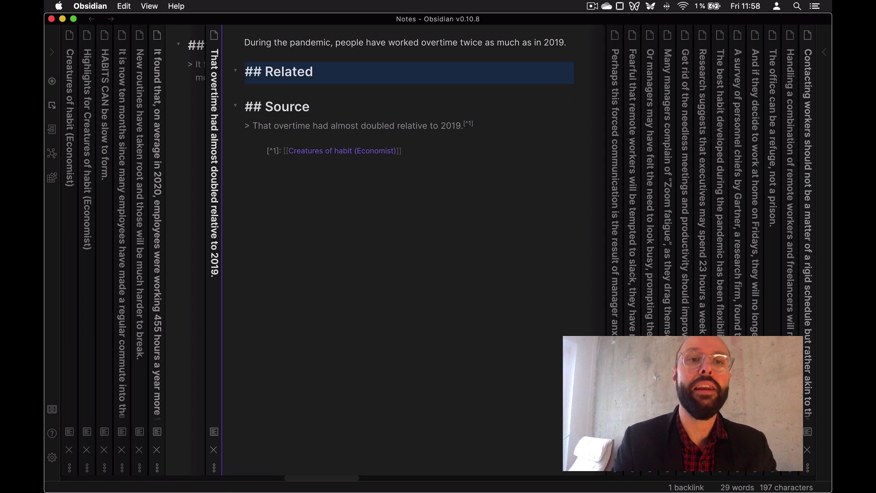
{"action": "key", "text": "BackSpace"}
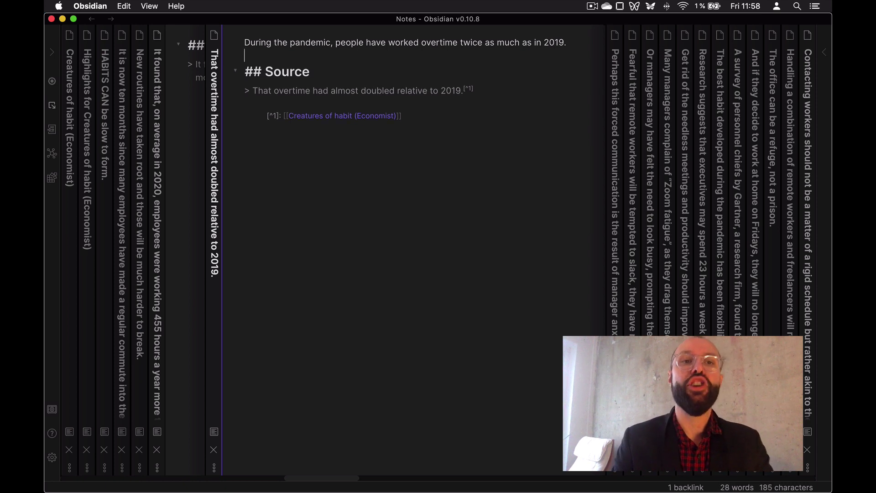
Add 'Manager-anxiety: Forces them to over-communicate.' above ## Source in the manager-anxiety note
{"action": "left_click", "coordinate": [618, 57]}
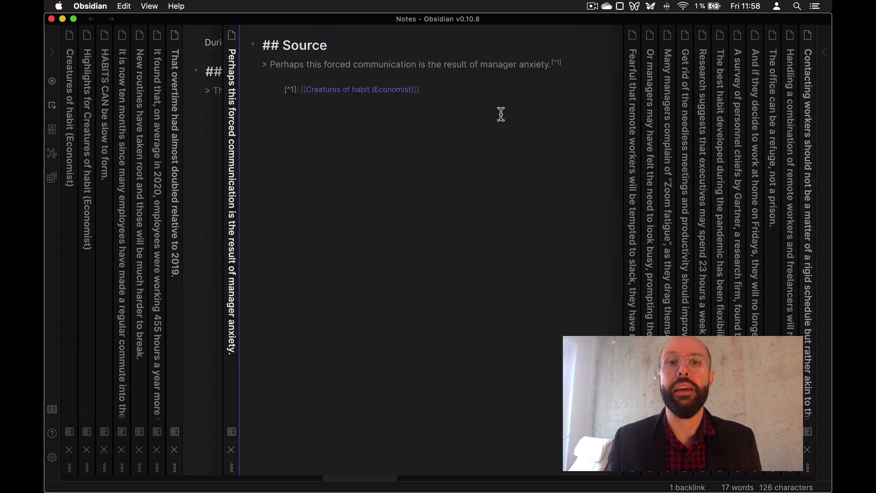
{"action": "left_click", "coordinate": [492, 49]}
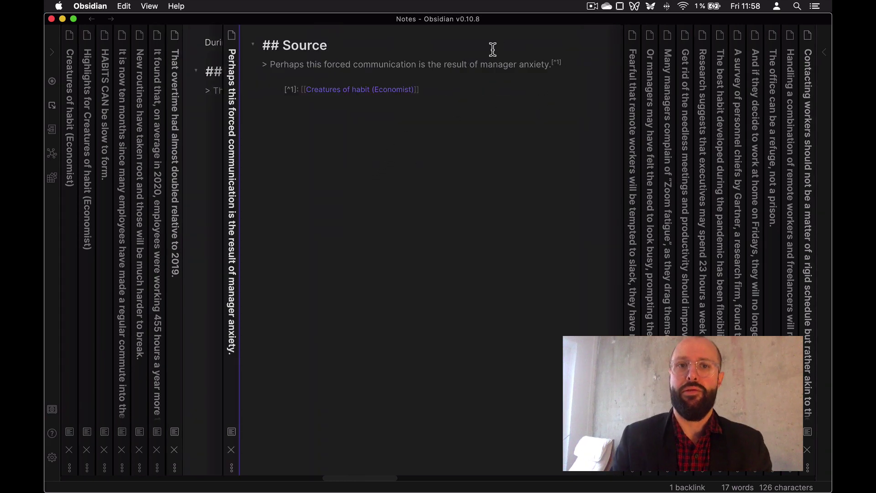
{"action": "key", "text": "super+Left"}
{"action": "key", "text": "Return"}
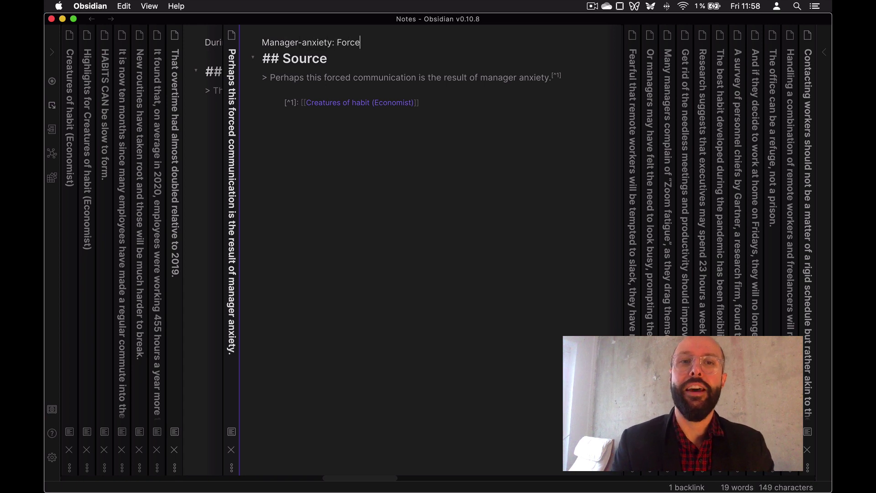
{"action": "type", "text": "s them to over-communicate."}
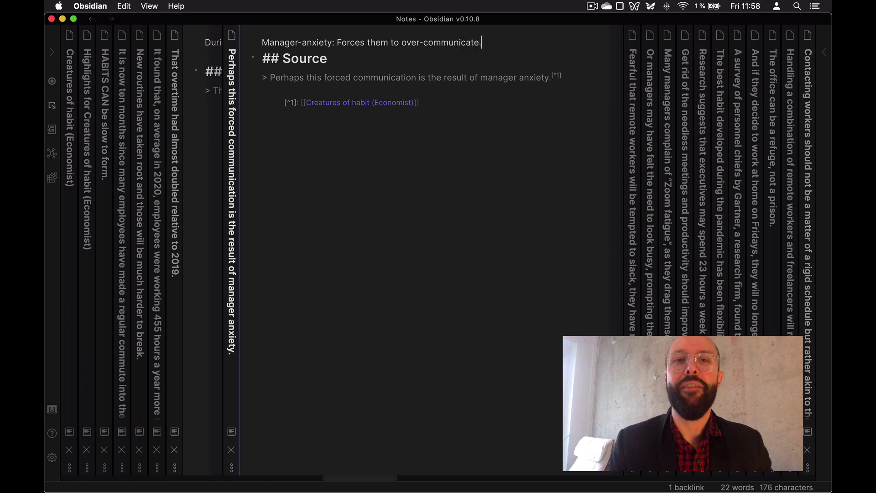
{"action": "key", "text": "Return"}
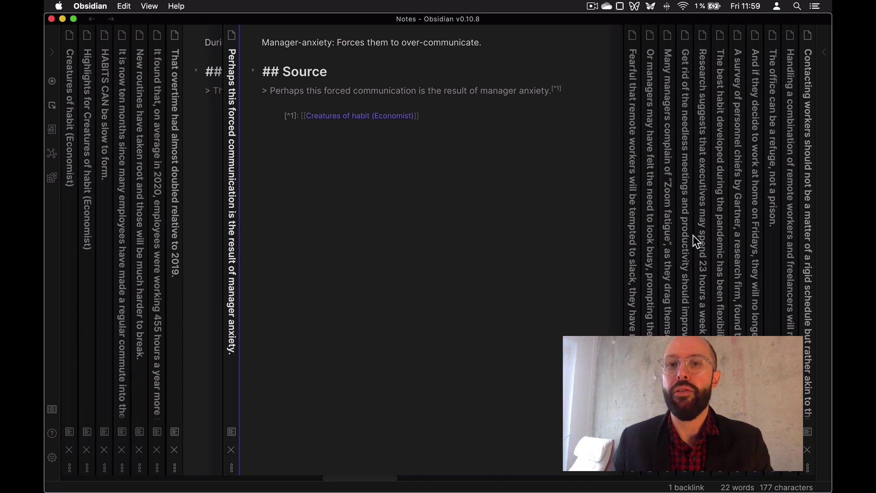
Open the remote-workers, managers, needless-meetings, research and best-habit notes, then return to the article's top
{"action": "left_click", "coordinate": [632, 167]}
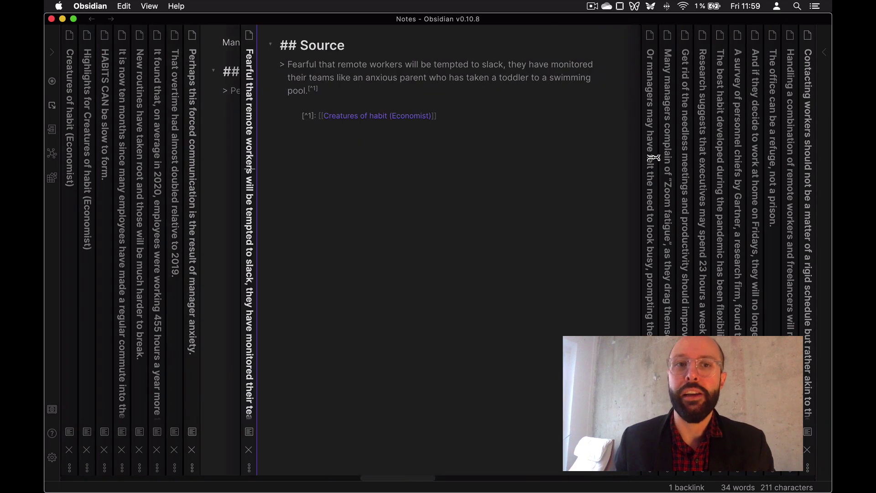
{"action": "left_click", "coordinate": [653, 158]}
{"action": "left_click", "coordinate": [673, 153]}
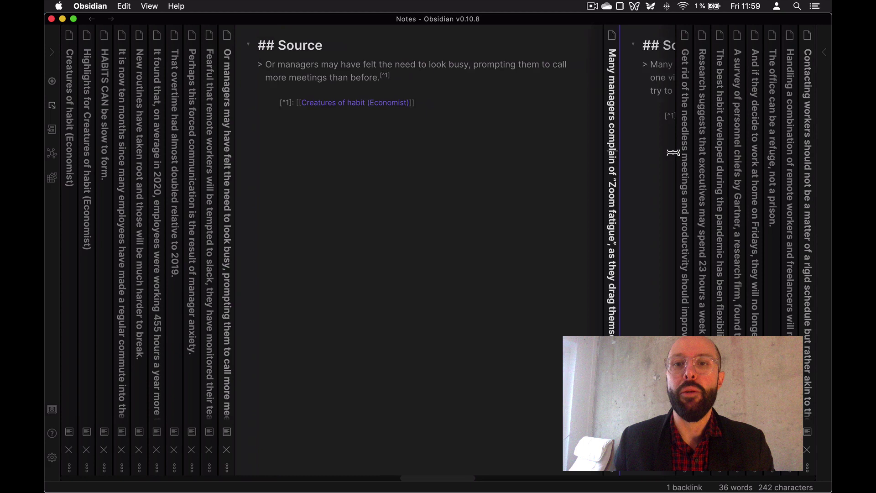
{"action": "left_click", "coordinate": [669, 147]}
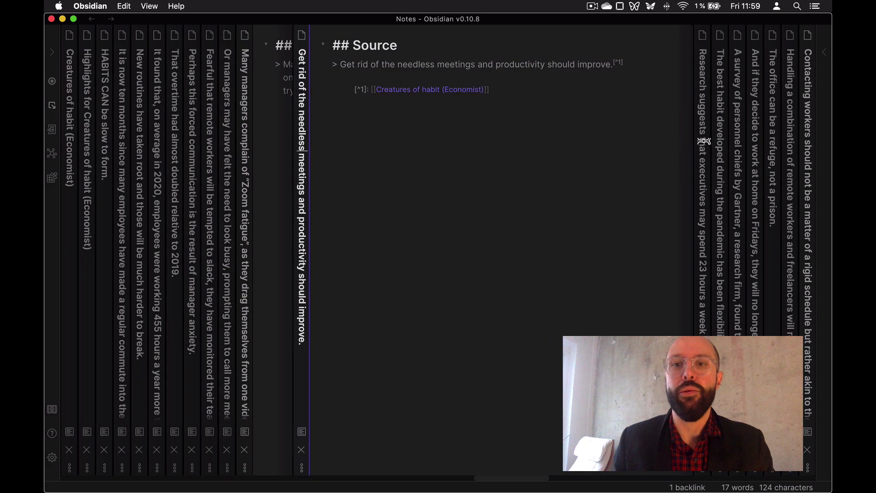
{"action": "left_click", "coordinate": [703, 141]}
{"action": "left_click", "coordinate": [643, 150]}
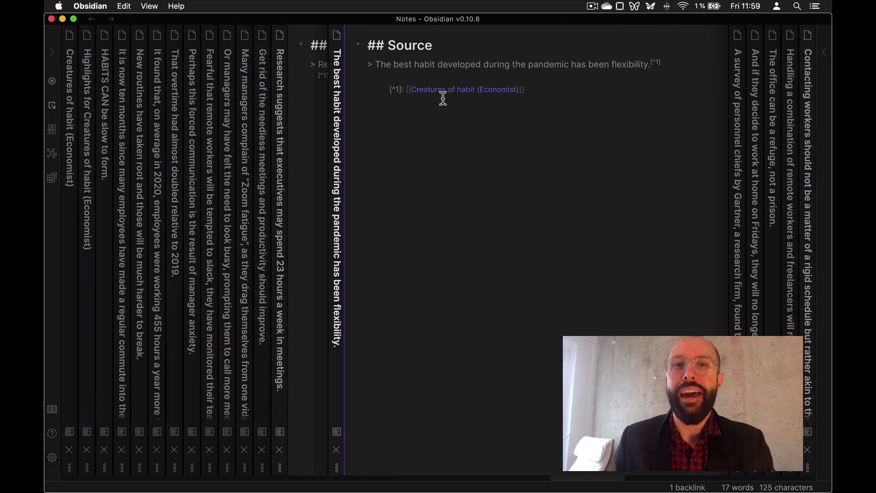
{"action": "left_click", "coordinate": [72, 117]}
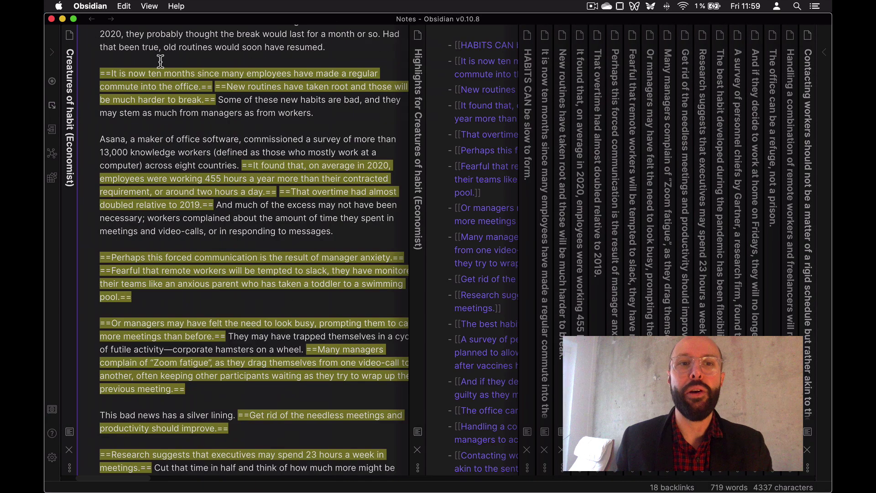
{"action": "scroll", "coordinate": [224, 109], "scroll_direction": "up", "scroll_amount": 3}
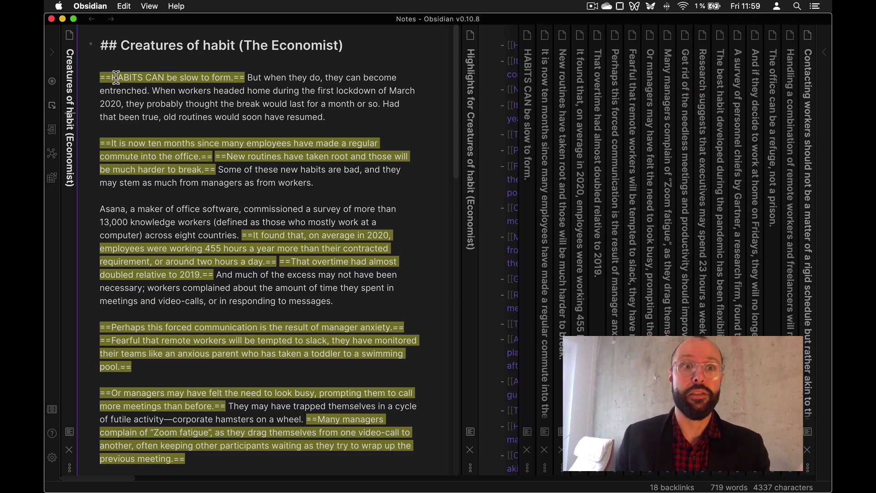
Insert blank lines above ## Source in the 'HABITS CAN be slow to form.' note, then reopen the article
{"action": "left_click", "coordinate": [527, 98]}
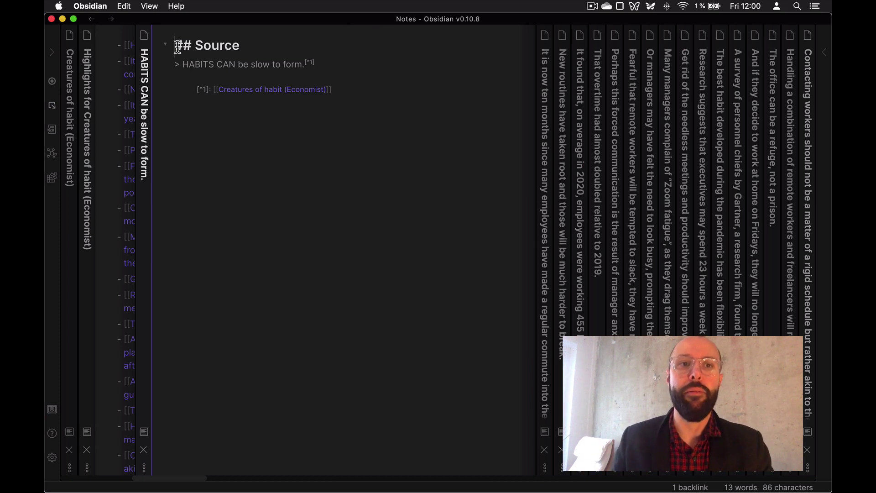
{"action": "key", "text": "Return"}
{"action": "key", "text": "Up"}
{"action": "key", "text": "Return"}
{"action": "key", "text": "Up"}
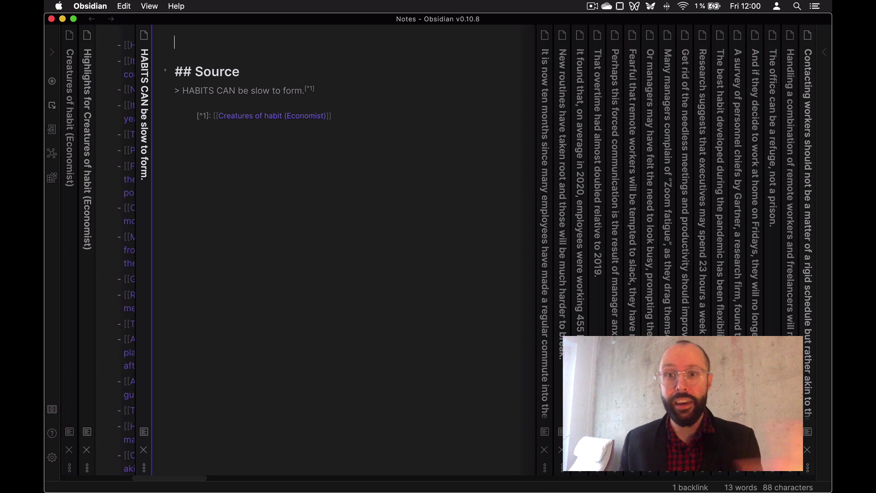
{"action": "left_click", "coordinate": [74, 99]}
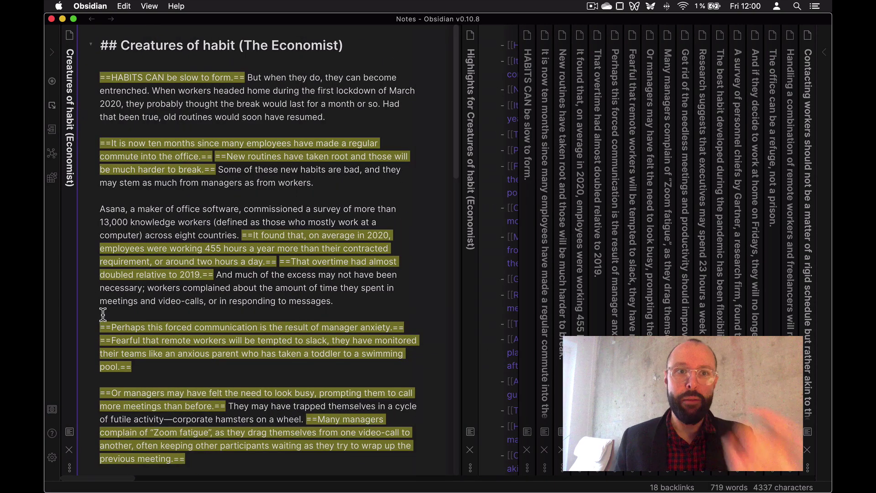
Show the Extract Highlights plugin settings, scrolled to the enabled Explode Notes Mode options
{"action": "left_click", "coordinate": [54, 459]}
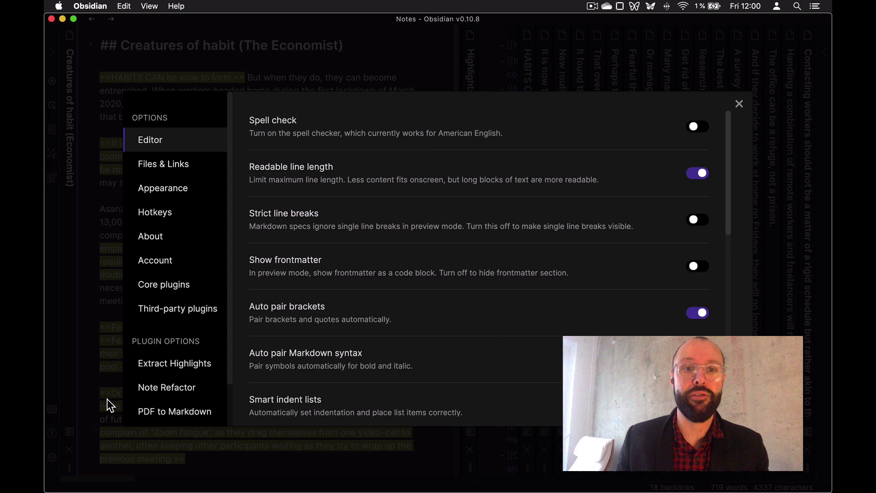
{"action": "scroll", "coordinate": [157, 324], "scroll_direction": "down", "scroll_amount": 2}
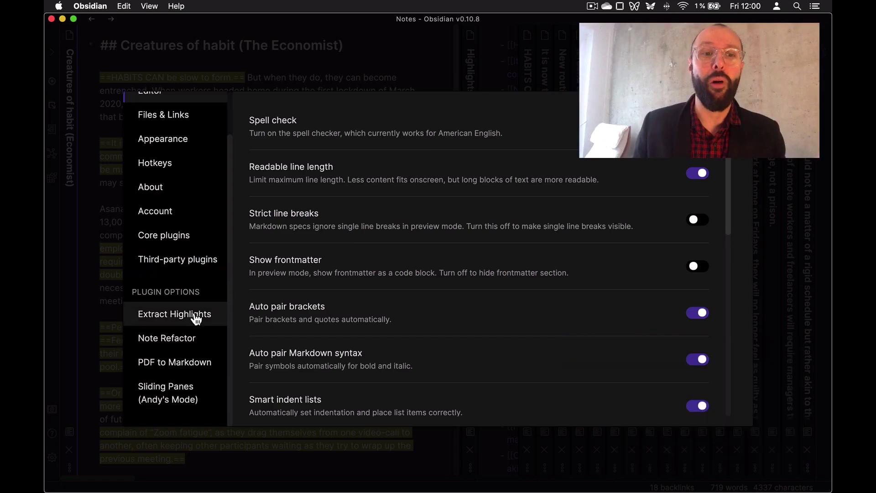
{"action": "left_click", "coordinate": [196, 319]}
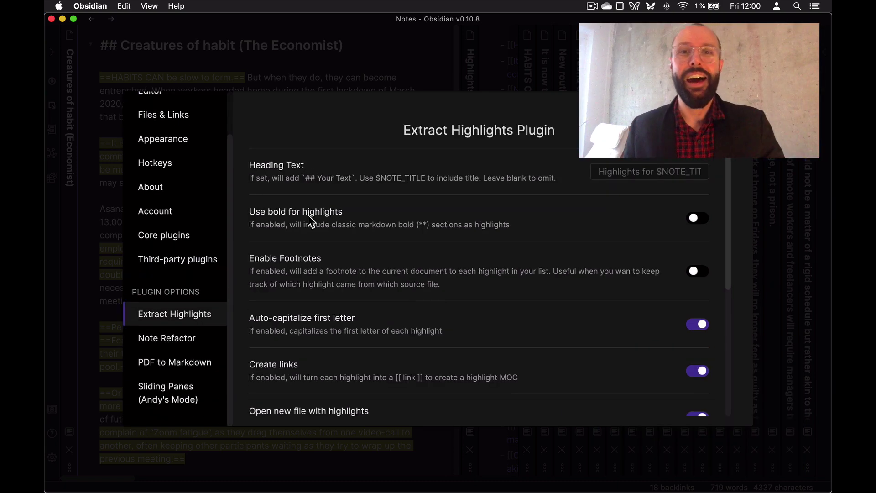
{"action": "scroll", "coordinate": [309, 219], "scroll_direction": "down", "scroll_amount": 5}
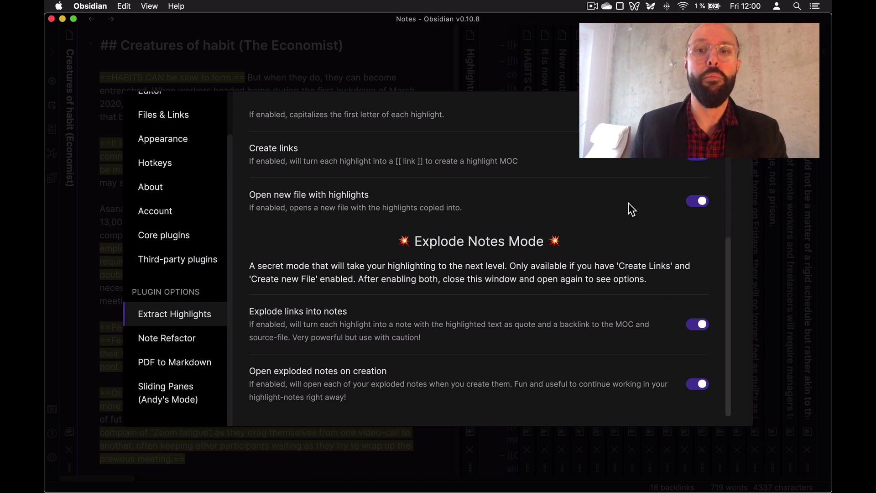
{"action": "scroll", "coordinate": [628, 202], "scroll_direction": "up", "scroll_amount": 1}
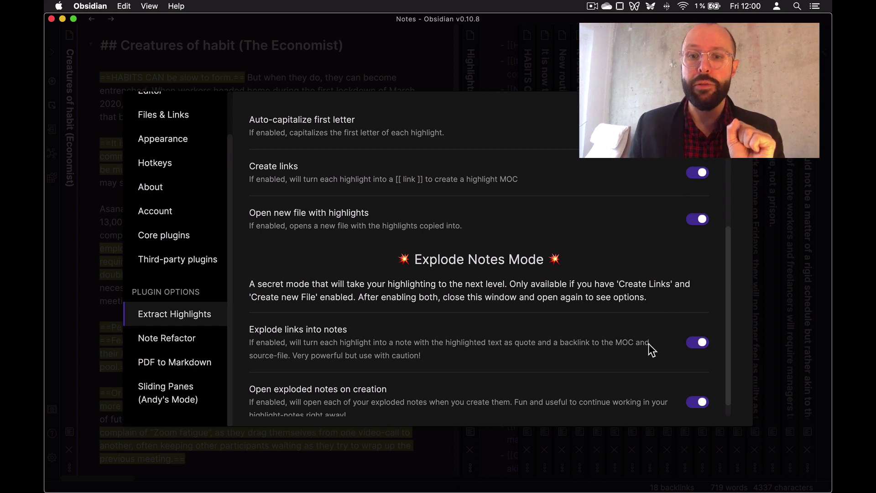
{"action": "scroll", "coordinate": [632, 354], "scroll_direction": "down", "scroll_amount": 1}
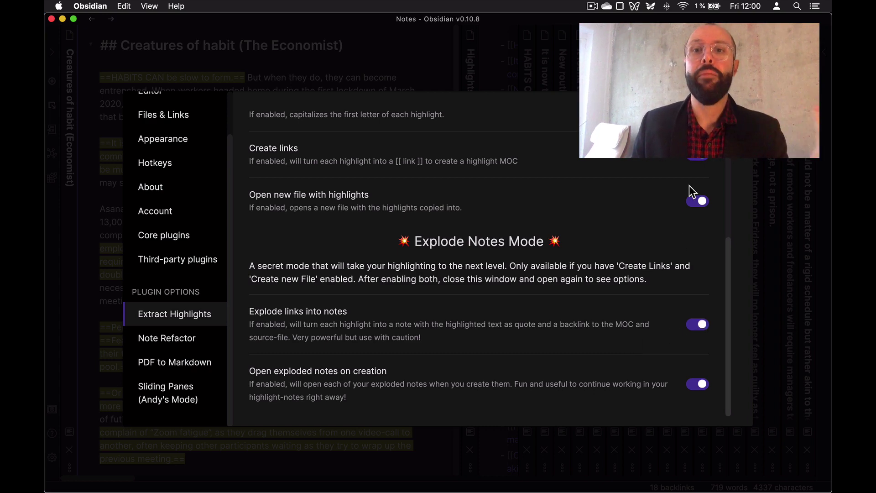
Leave Settings and step through the ten-months and HABITS CAN notes to the Highlights for Creatures of habit list
{"action": "key", "text": "Escape"}
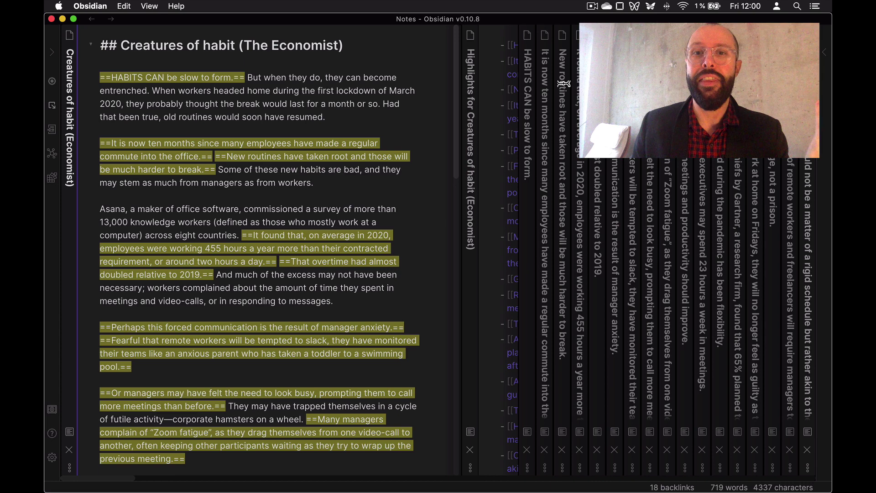
{"action": "left_click", "coordinate": [542, 109]}
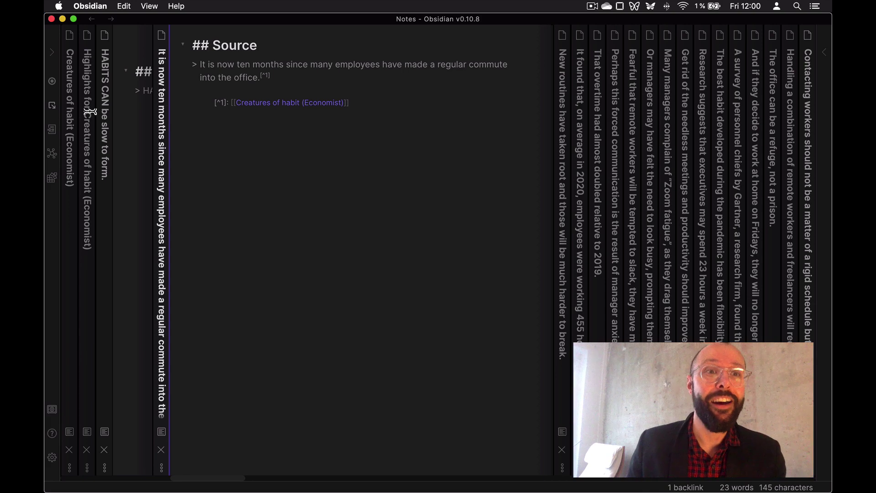
{"action": "left_click", "coordinate": [91, 115]}
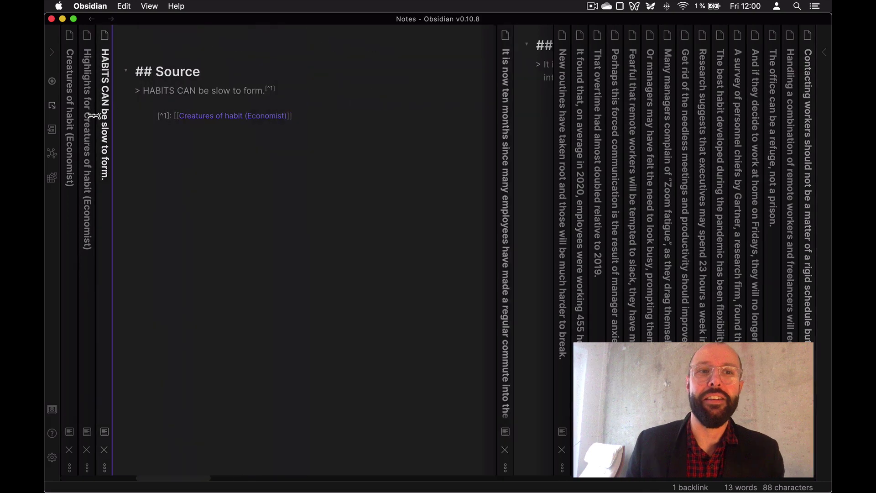
{"action": "left_click", "coordinate": [85, 115]}
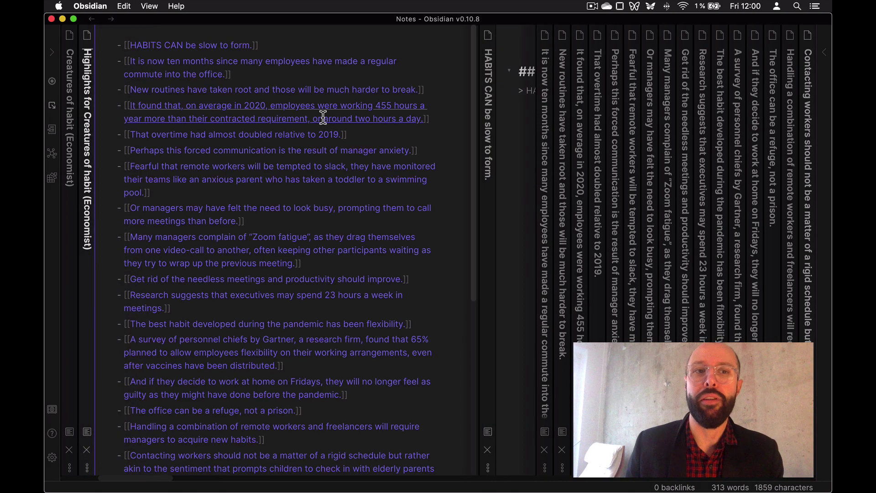